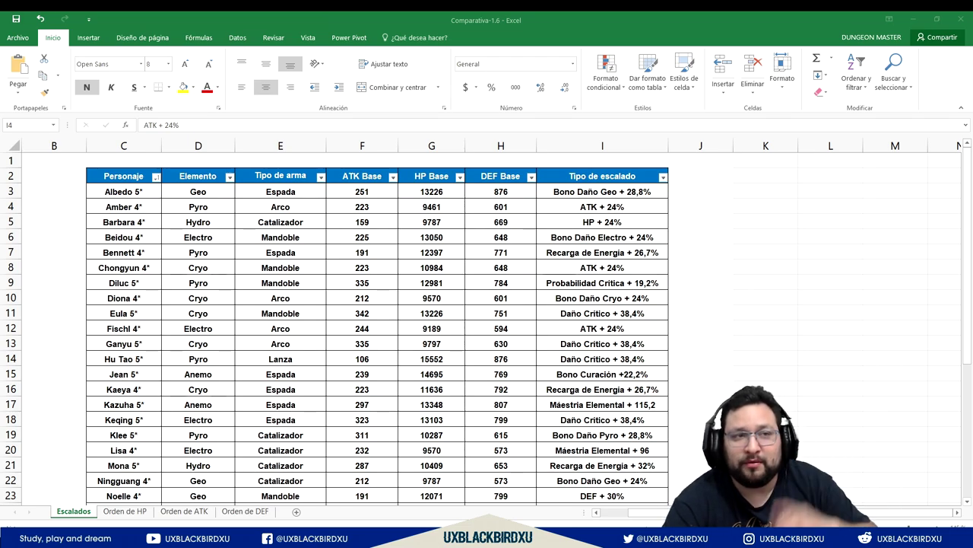
Step: View the Orden de HP, Orden de ATK and Orden de DEF sheets to examine the character rankings by base stat
left_click(126, 514)
left_click(126, 512)
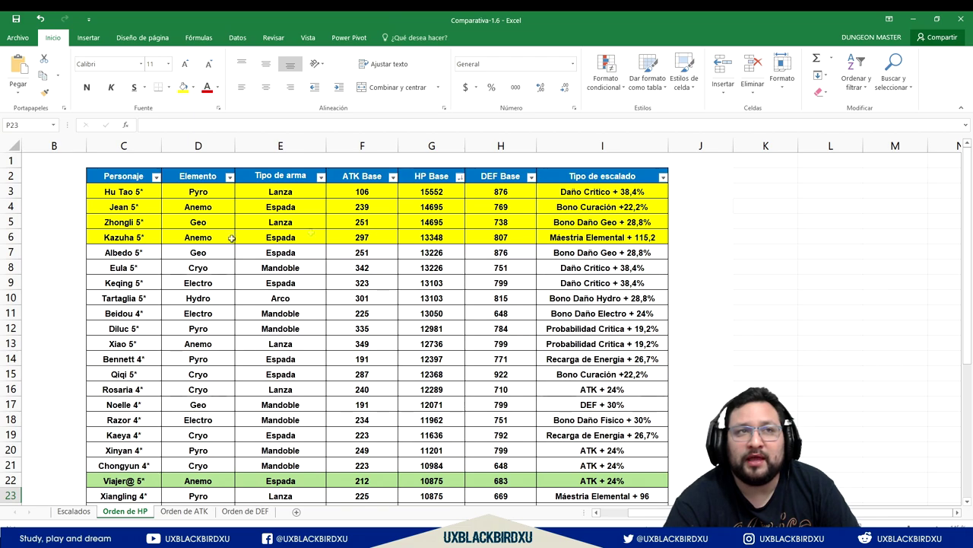
left_click(186, 511)
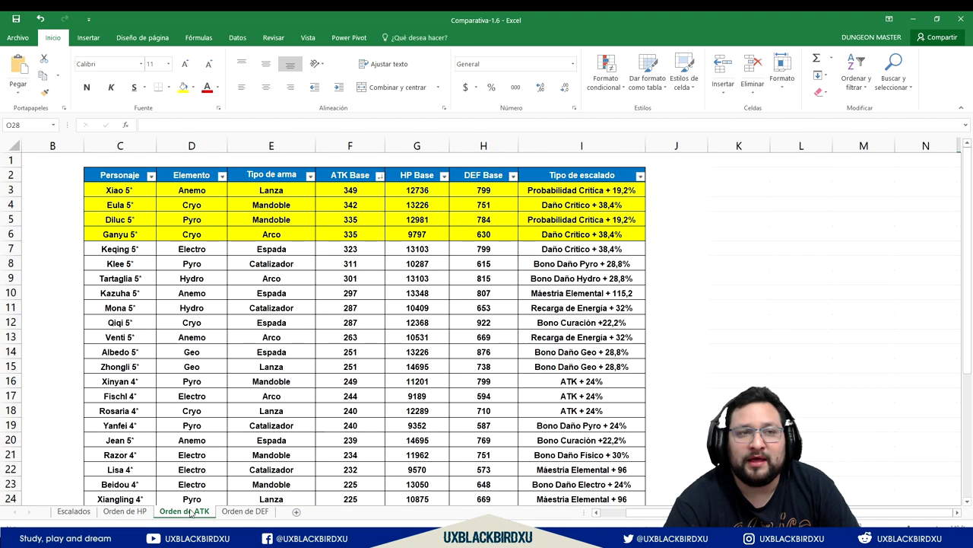
left_click(245, 511)
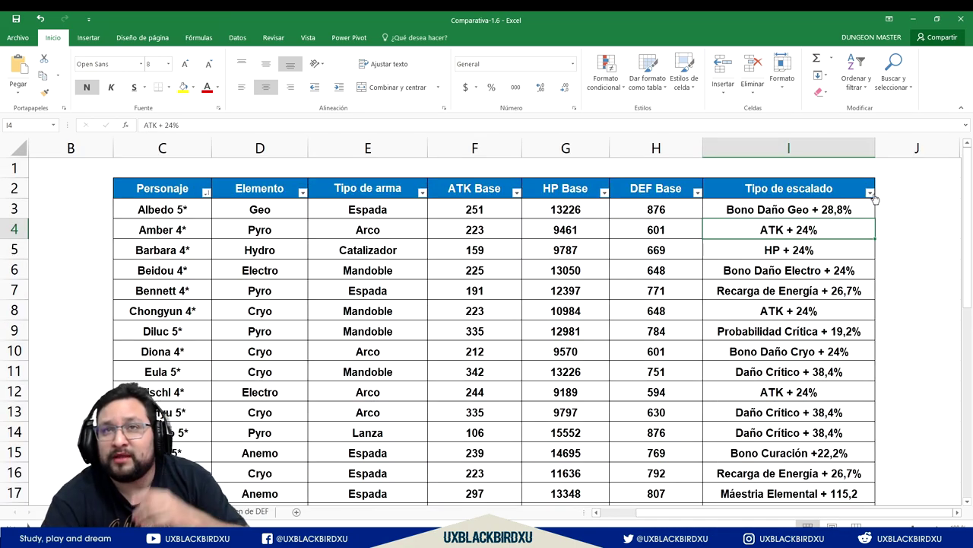
Step: Filter the character table on the Escalados sheet to Tipo de escalado ATK + 24% and examine the matching characters
left_click(873, 196)
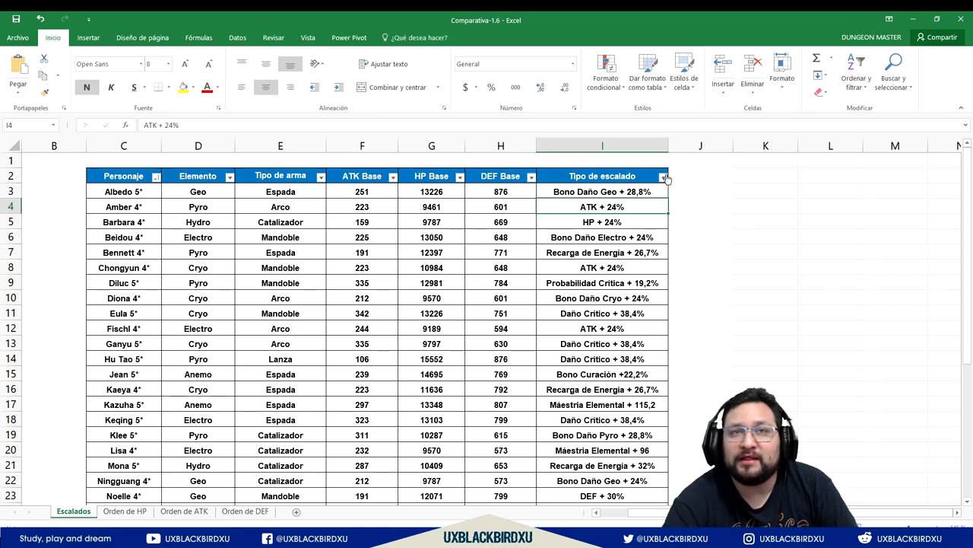
scroll(666, 178, "up", 3)
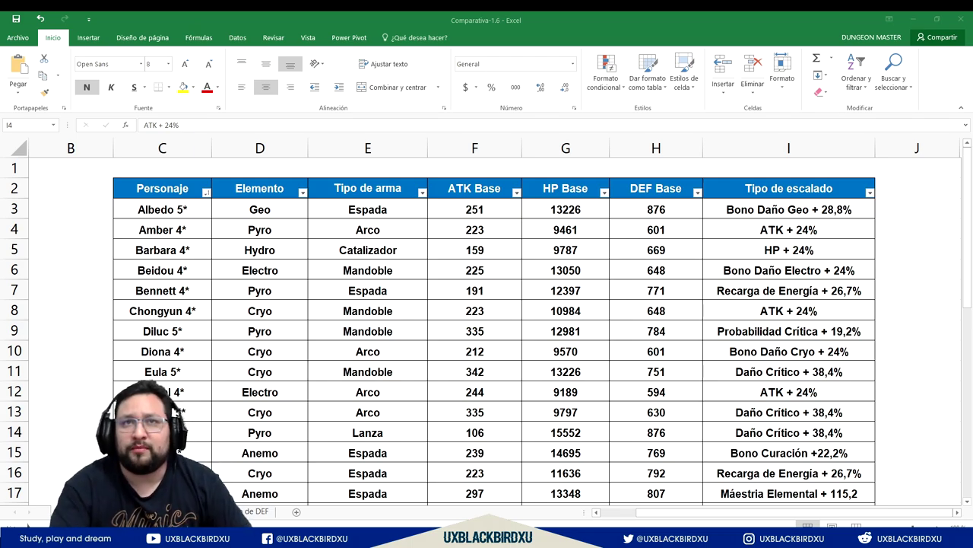
left_click(791, 188)
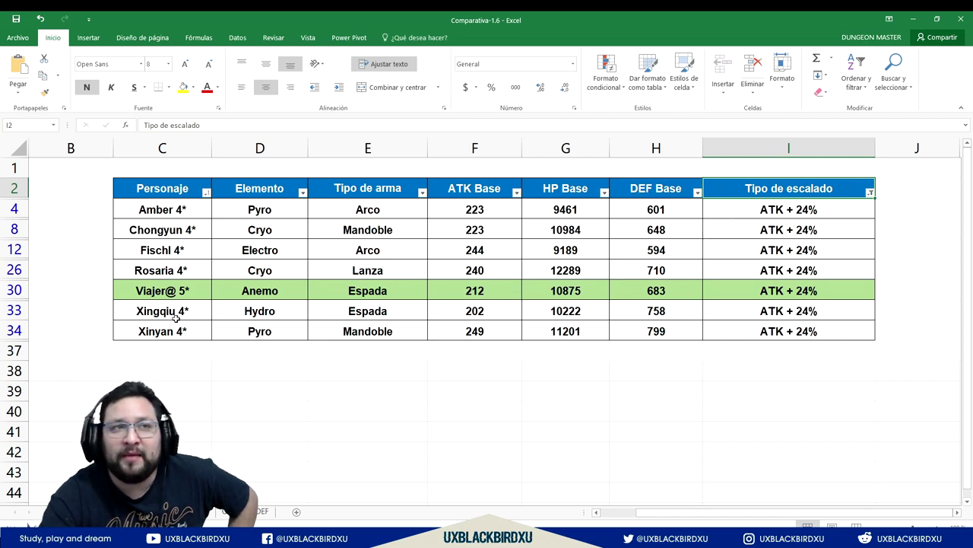
left_click(767, 270)
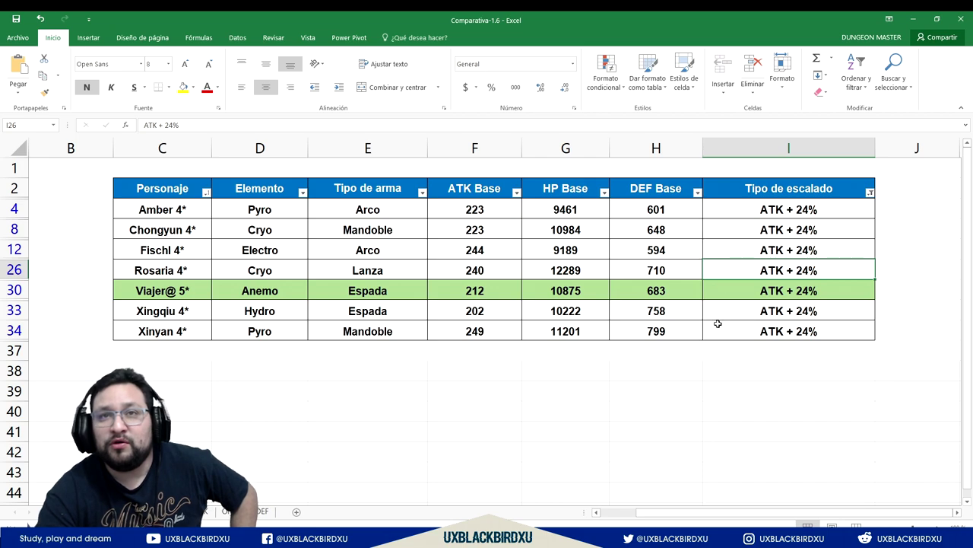
left_click(756, 318)
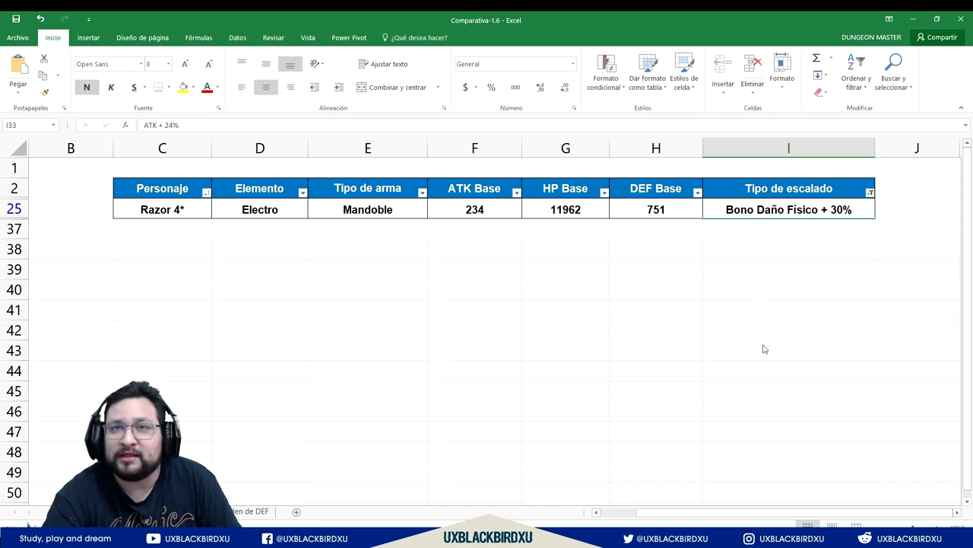
Step: Clear the Tipo de escalado filter so the Escalados table lists every character again, and look through its rows
key("ctrl+z")
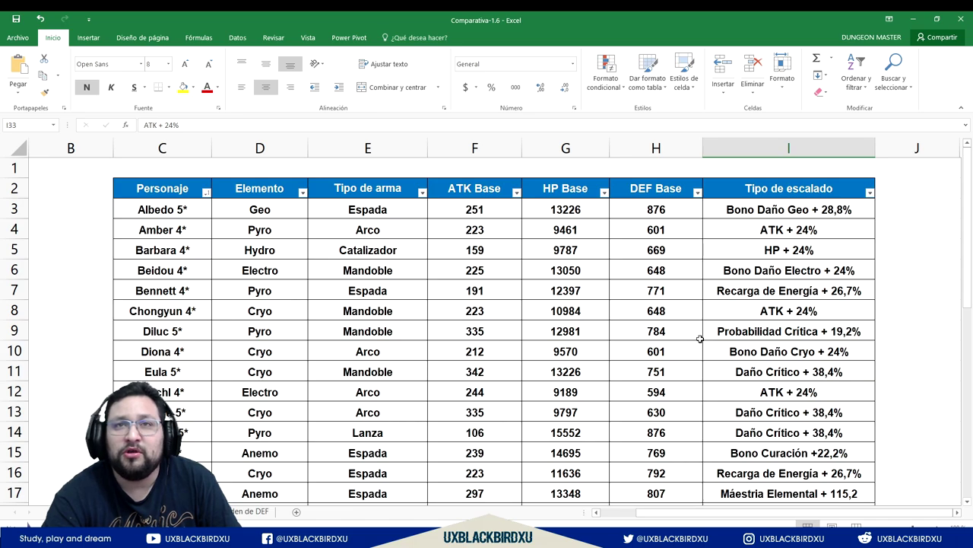
scroll(702, 339, "down", 8)
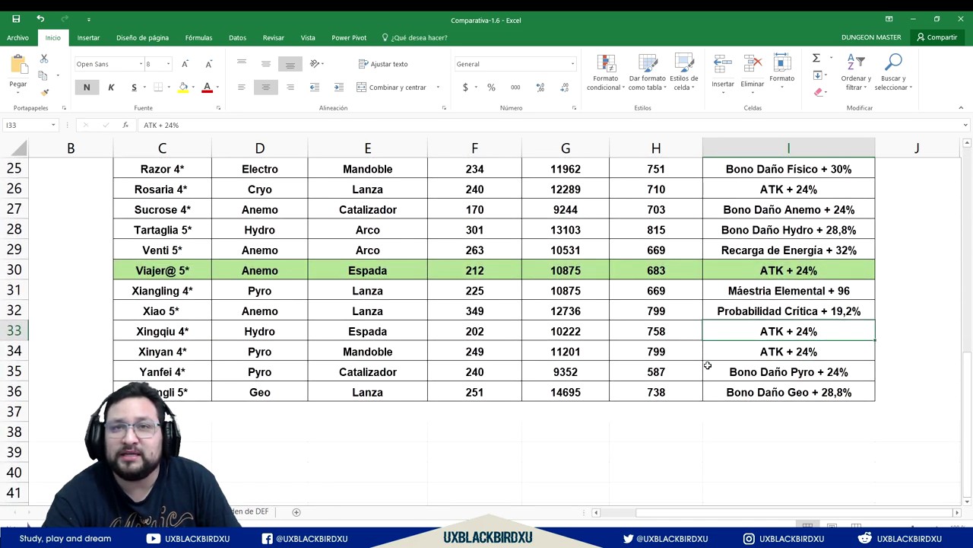
scroll(734, 400, "up", 3)
scroll(737, 401, "up", 3)
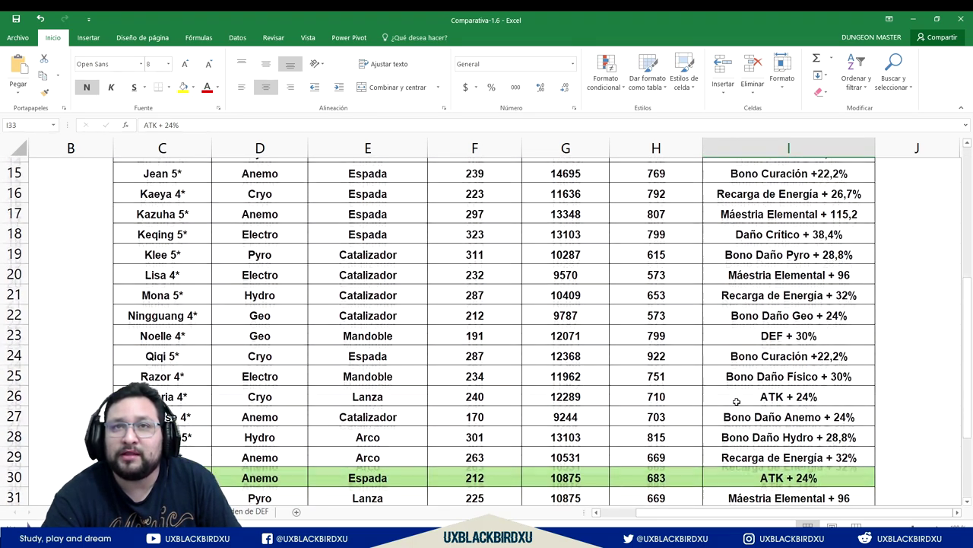
Step: Select Keqing's row in the table from the Tipo de escalado cell to the Personaje cell
left_click(738, 340)
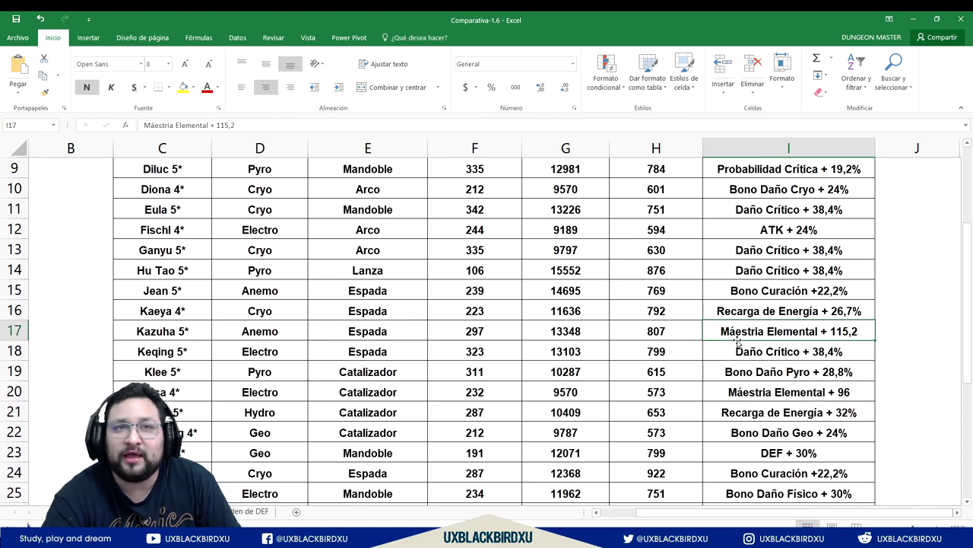
left_click(779, 351)
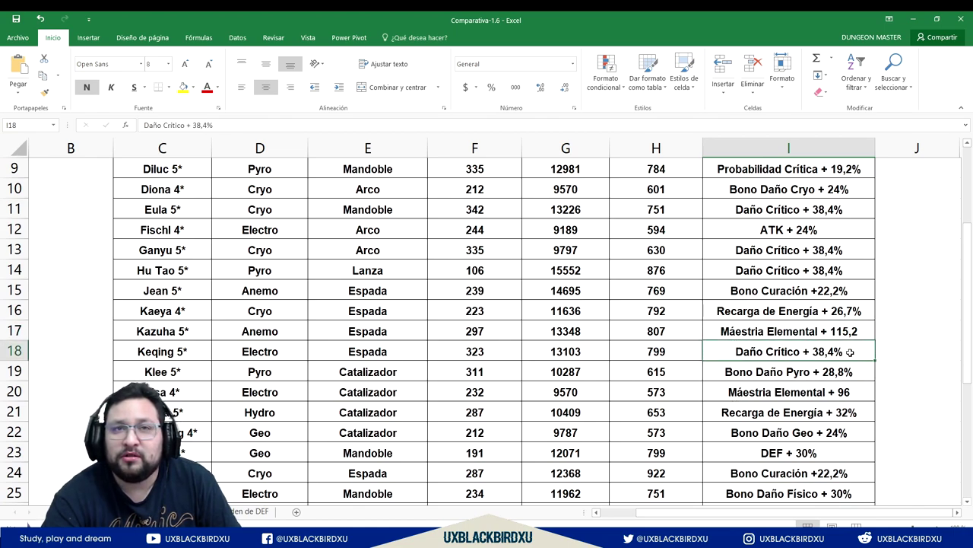
key("shift+Left")
key("shift+Left")
key("shift+Left")
key("shift+Left")
key("shift+Left")
key("shift+Left")
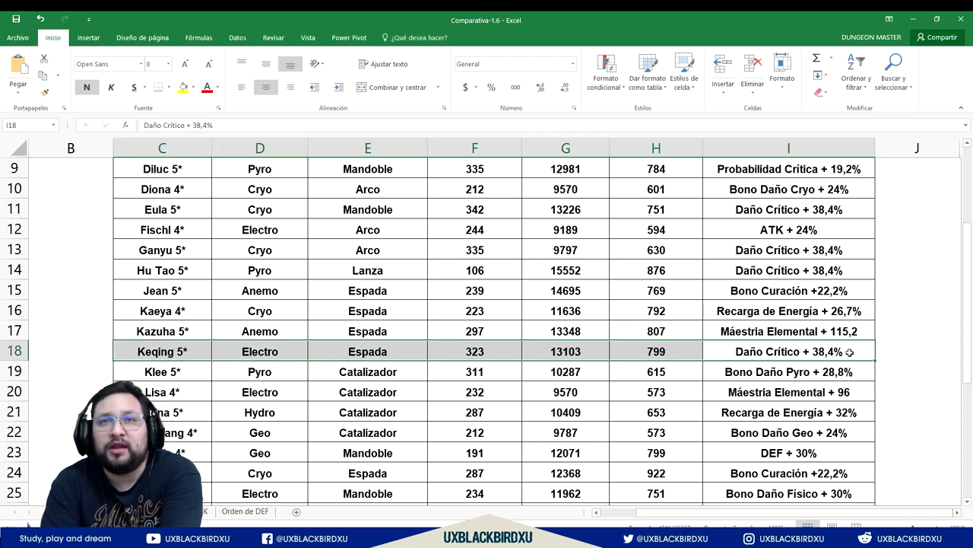
Step: Select the Ganyu and Hu Tao rows together from the Tipo de escalado column to the Personaje column
key("Up")
key("Up")
key("Up")
key("Up")
key("Up")
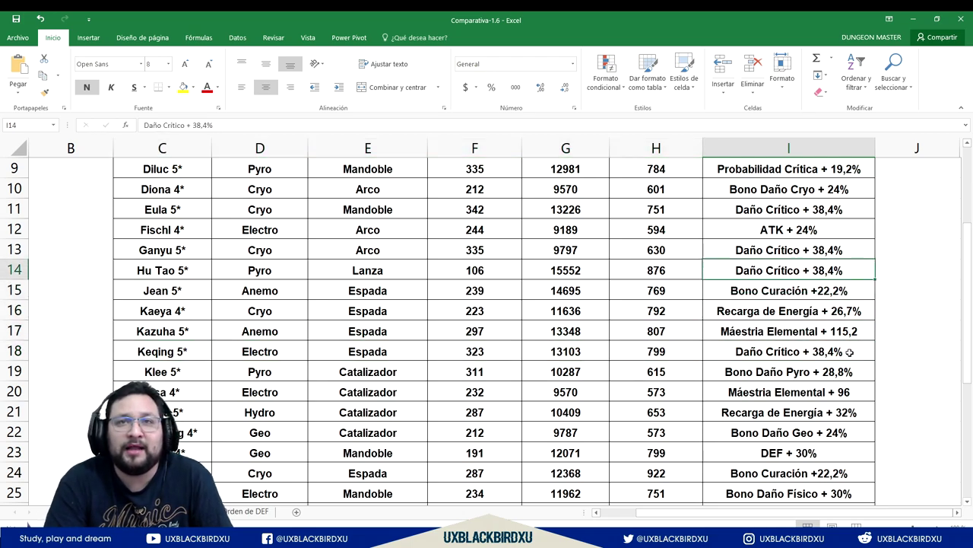
key("shift+Left")
key("shift+Left")
key("shift+Left")
key("shift+Left")
key("shift+Left")
key("shift+Left")
key("shift+Left")
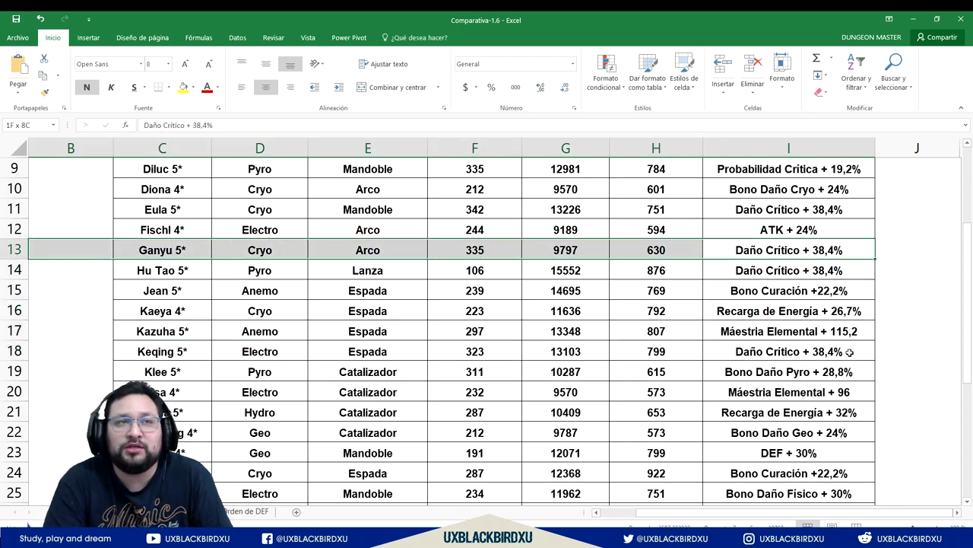
key("shift+Right")
key("shift+Down")
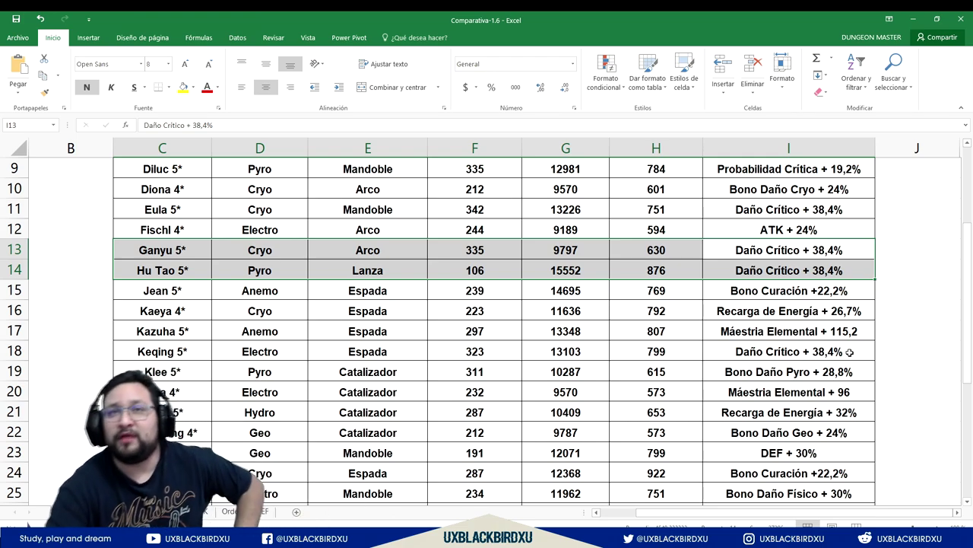
Step: Switch to the browser and view the comparison author's HoYoLAB profile page at an enlarged, readable size
key("alt+Tab")
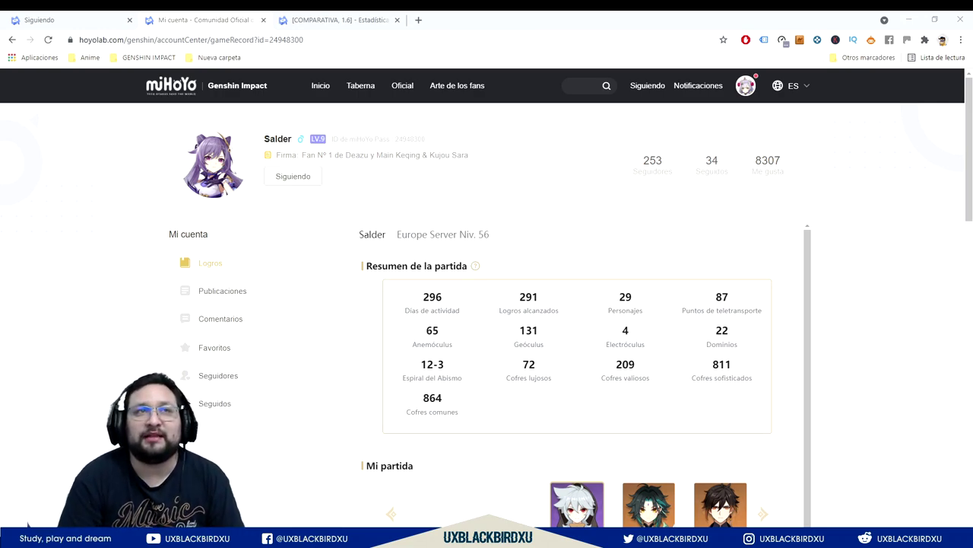
key("ctrl+plus")
key("ctrl+plus")
key("ctrl+plus")
key("ctrl+plus")
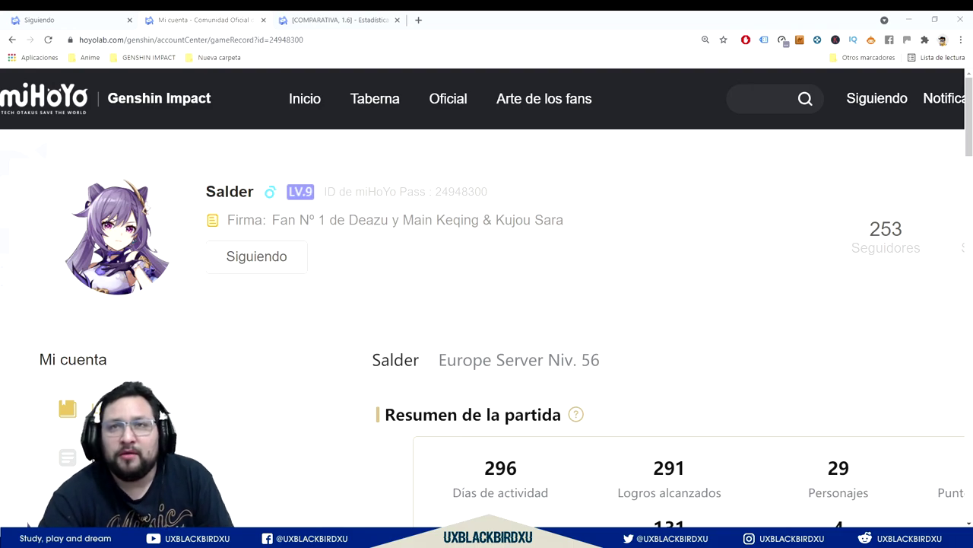
key("ctrl+minus")
key("ctrl+minus")
key("ctrl+minus")
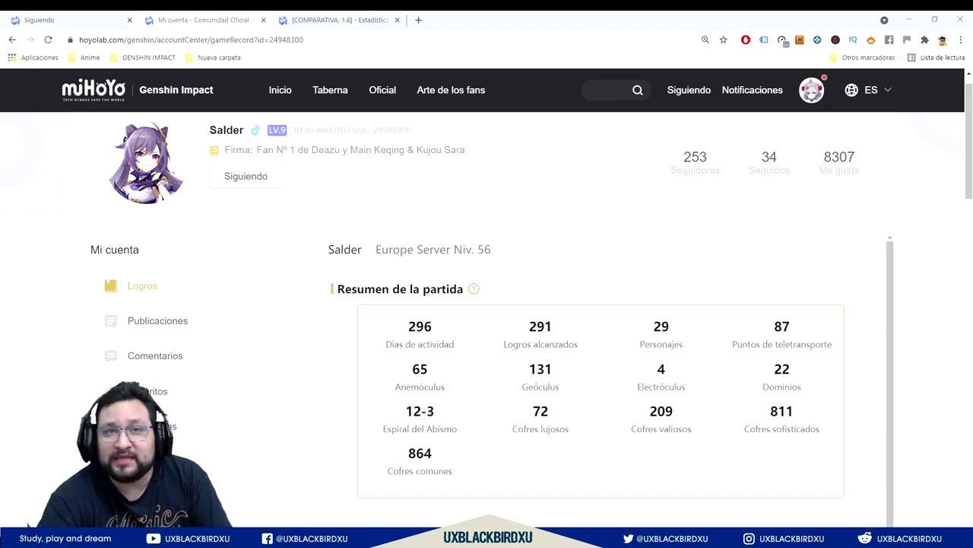
Step: Examine the profile's game summary and characters at normal page size, and bring up the [COMPARATIVA, 1.6] article
scroll(486, 304, "down", 3)
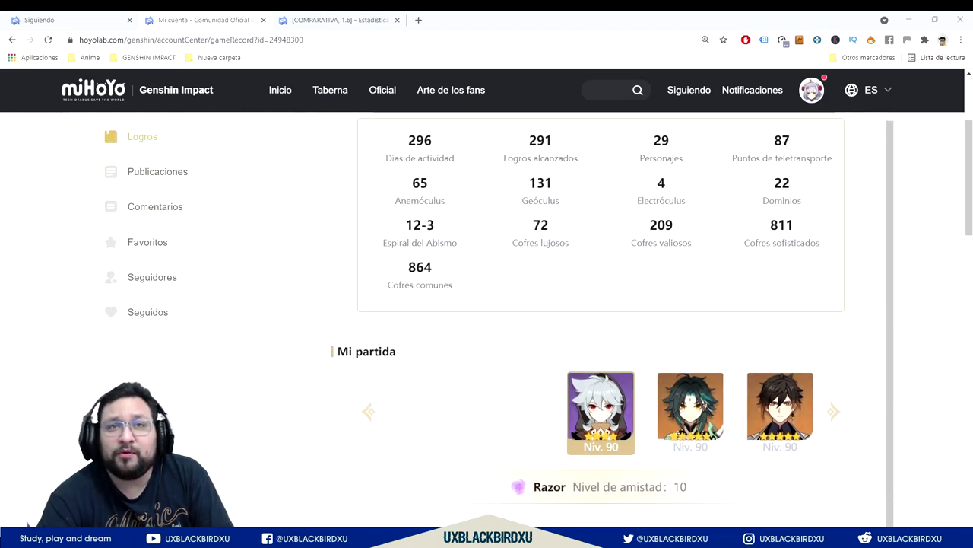
key("ctrl+minus")
scroll(597, 317, "up", 3)
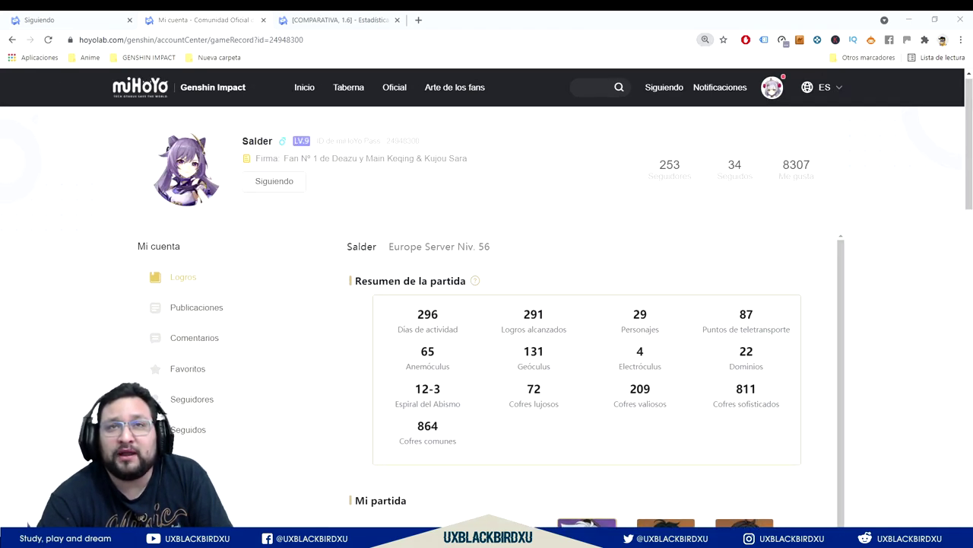
key("ctrl+minus")
key("ctrl+Tab")
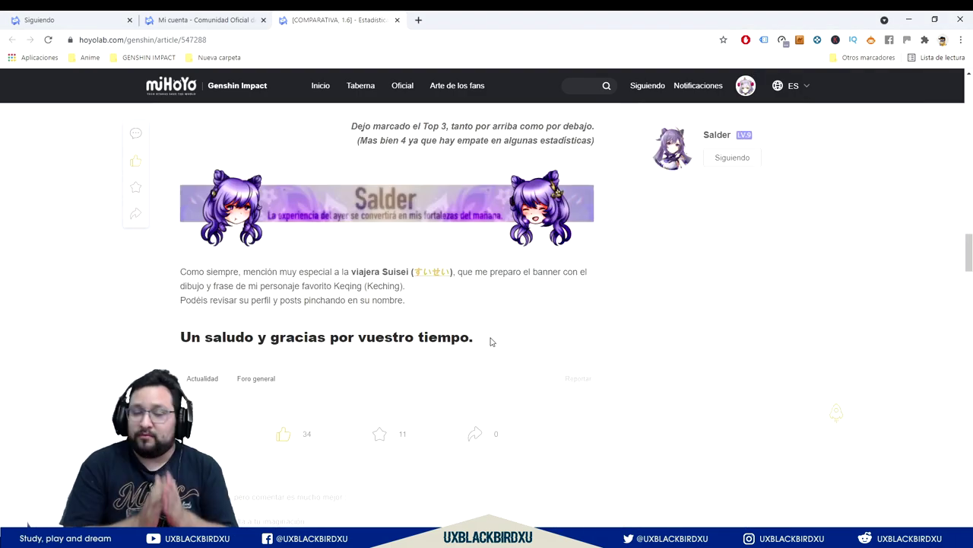